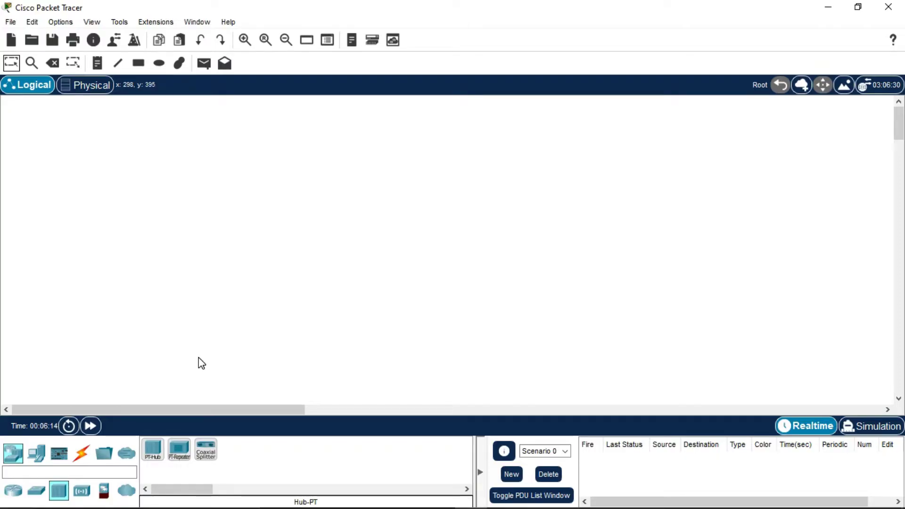
Select the generic PT-Hub from the Network Devices Hubs category for placement
left_click(14, 453)
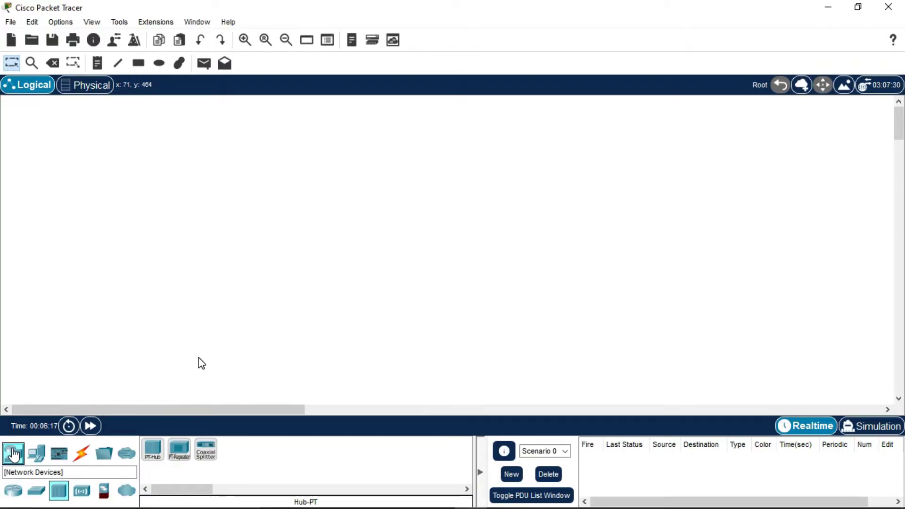
left_click(60, 496)
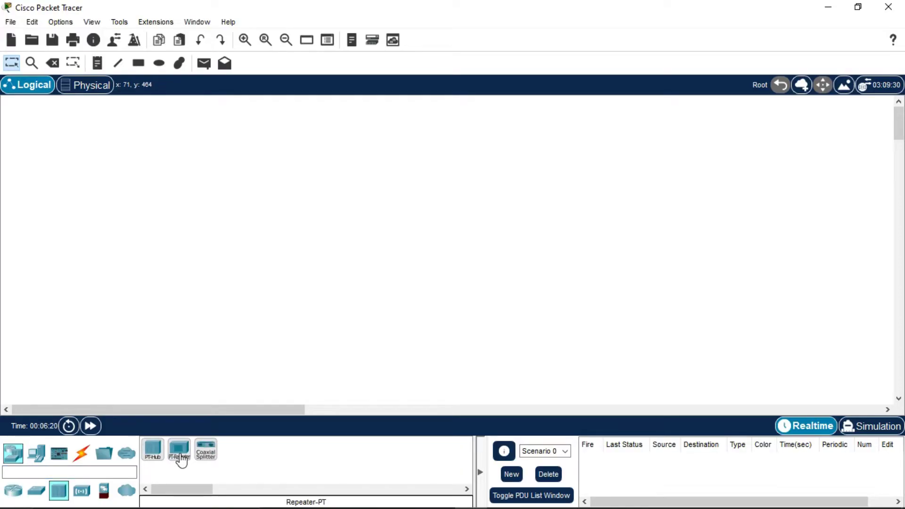
left_click(154, 451)
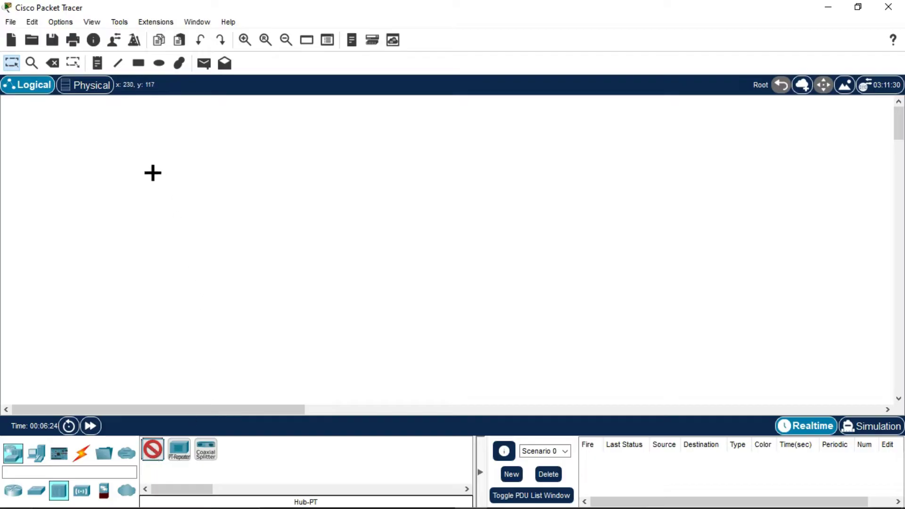
Drop five PT-Hub devices, Hub15 to Hub19, across the workspace
left_click(125, 224)
left_click(266, 219)
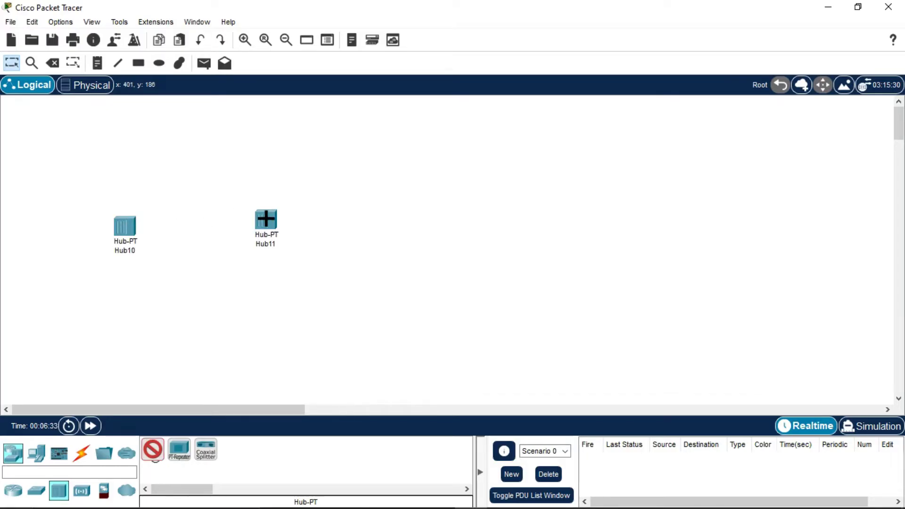
left_click(422, 228)
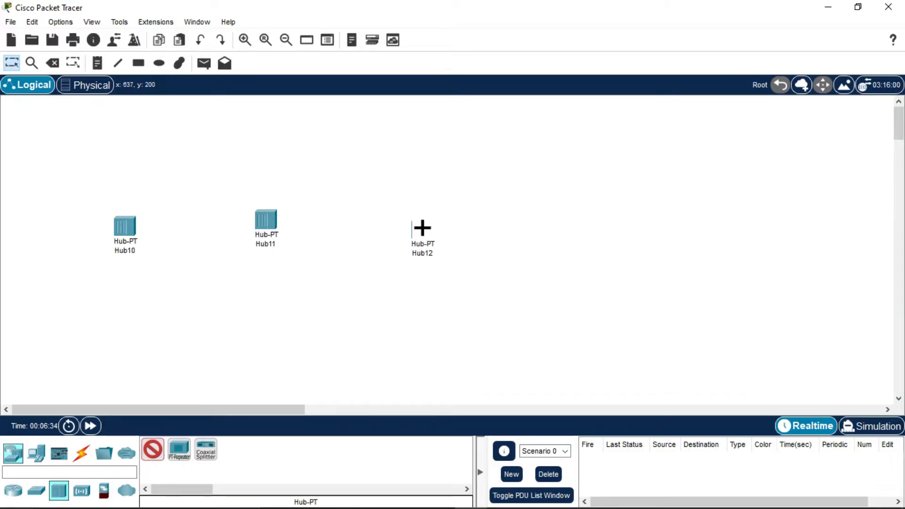
left_click(537, 226)
left_click(656, 220)
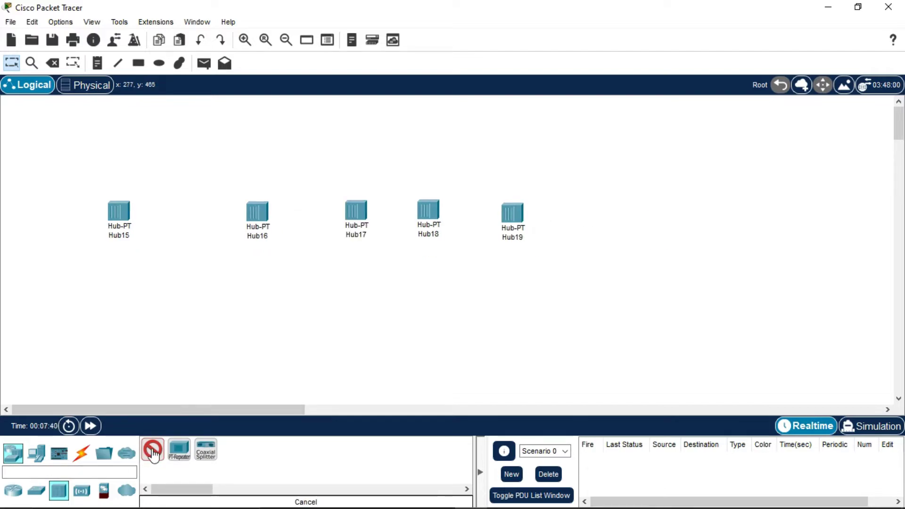
Drag the five hubs closer together and align them in a straight horizontal row
left_click_drag(257, 217, 205, 217)
left_click_drag(362, 217, 323, 215)
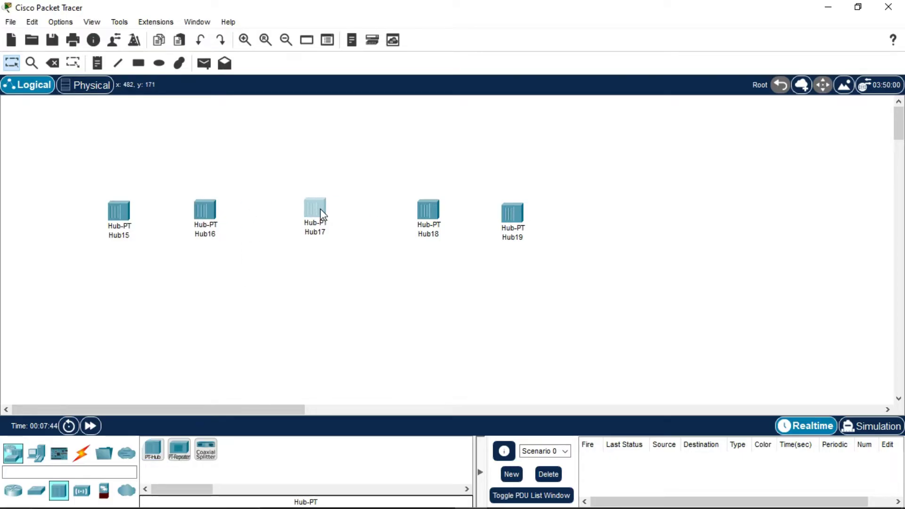
left_click_drag(422, 205, 396, 207)
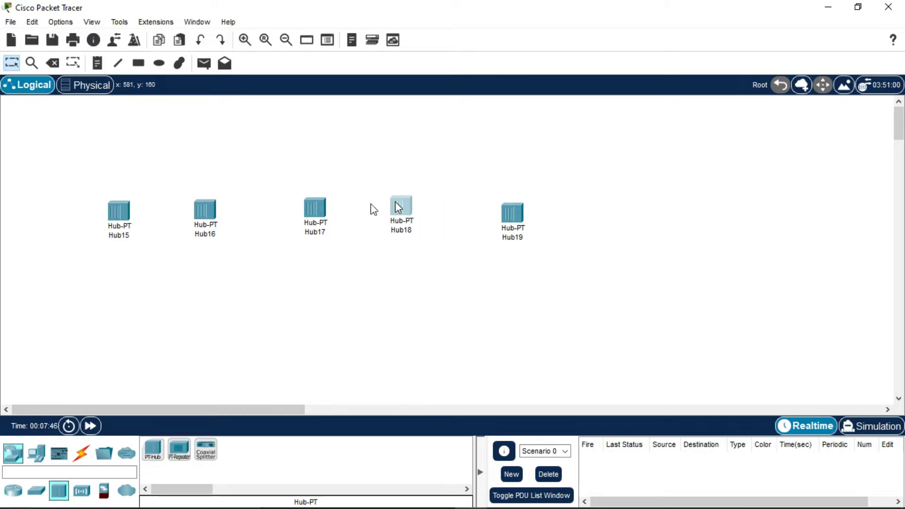
left_click_drag(321, 212, 313, 210)
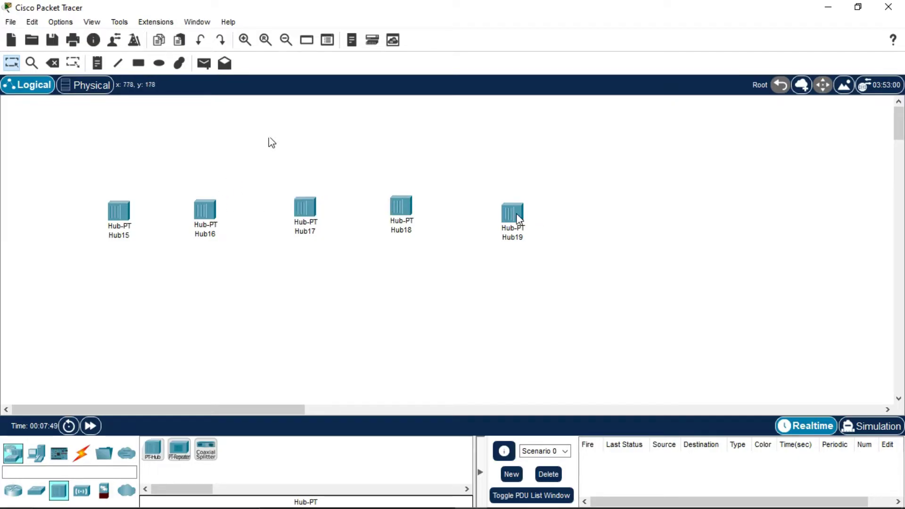
left_click_drag(510, 214, 502, 207)
left_click(414, 152)
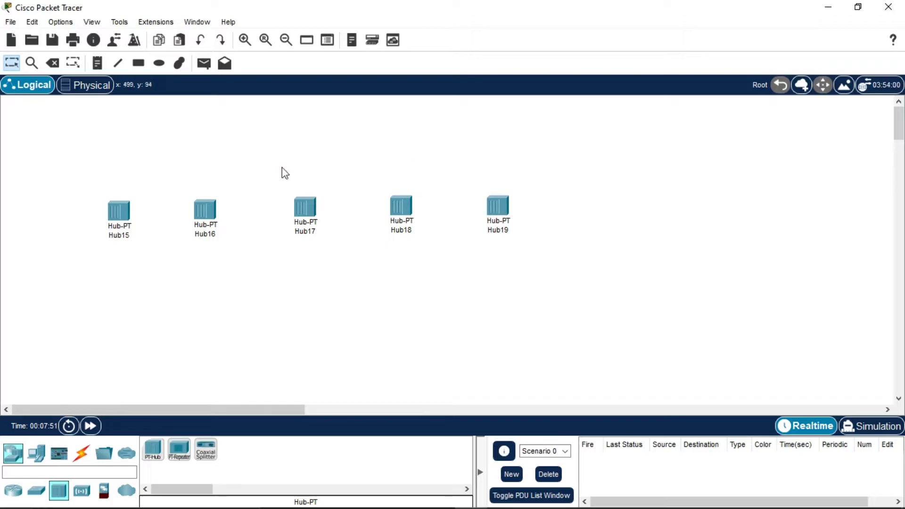
left_click_drag(120, 206, 111, 205)
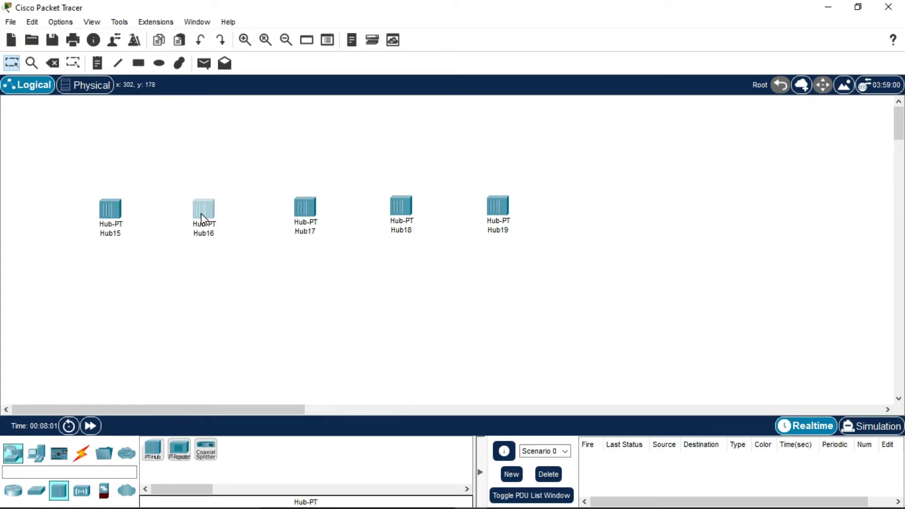
left_click_drag(200, 212, 198, 211)
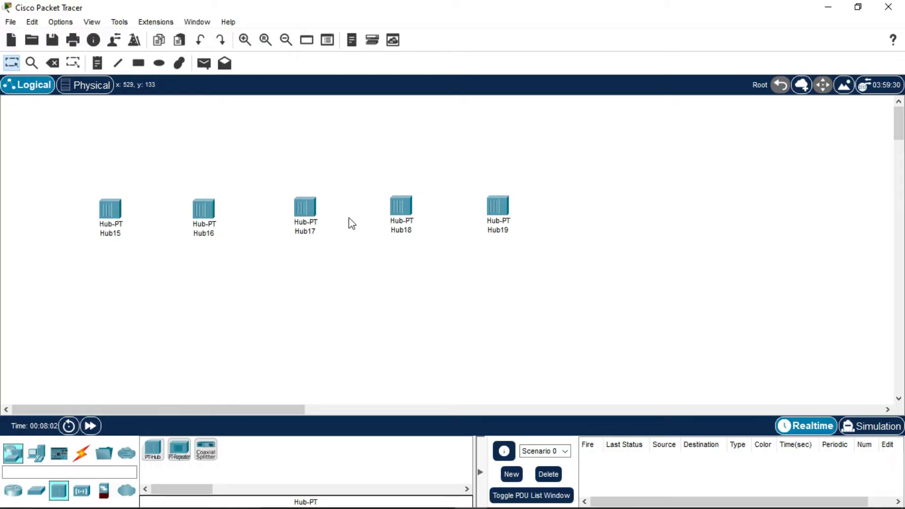
Place three generic PC-PT computers, PC0, PC1 and PC2, side by side below the hubs
left_click(40, 456)
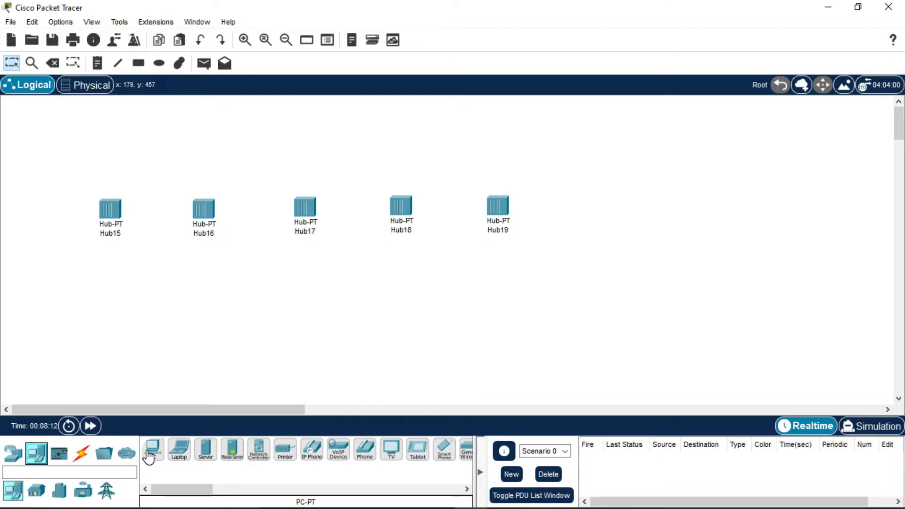
left_click_drag(149, 456, 149, 456)
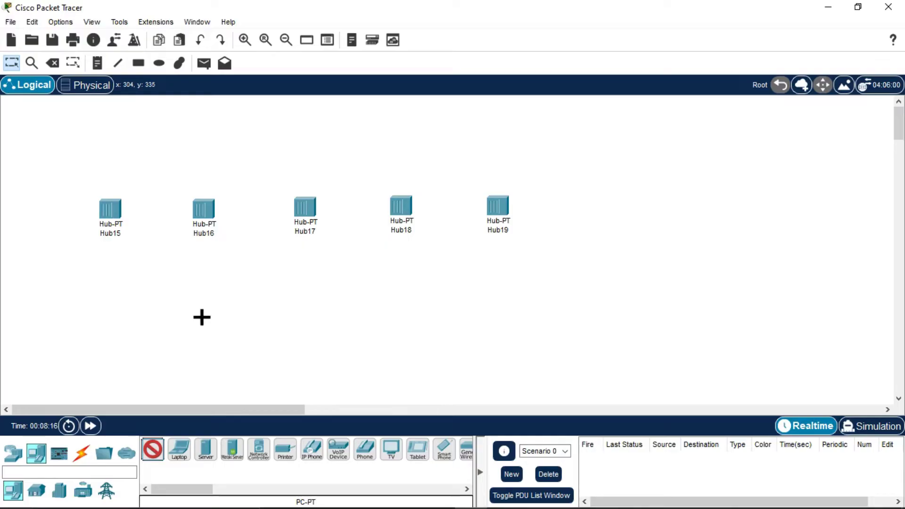
left_click(201, 317)
left_click(303, 314)
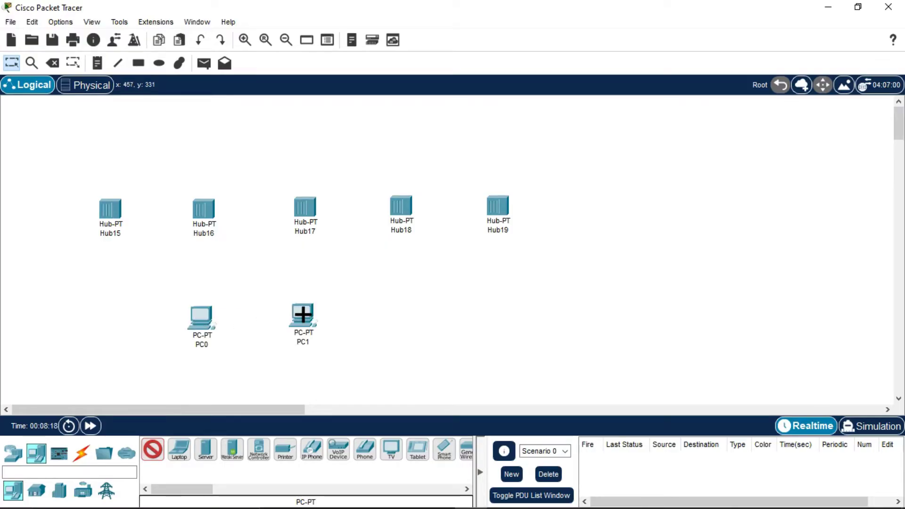
left_click(402, 311)
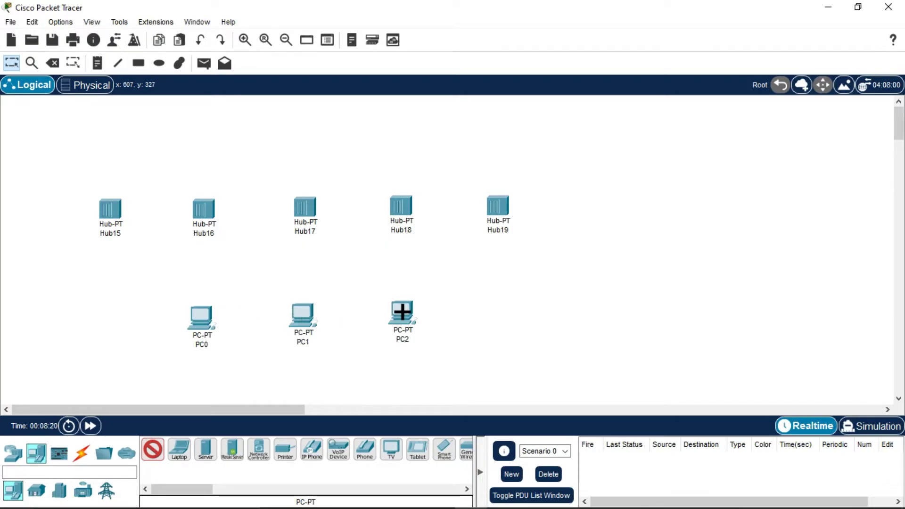
left_click(152, 449)
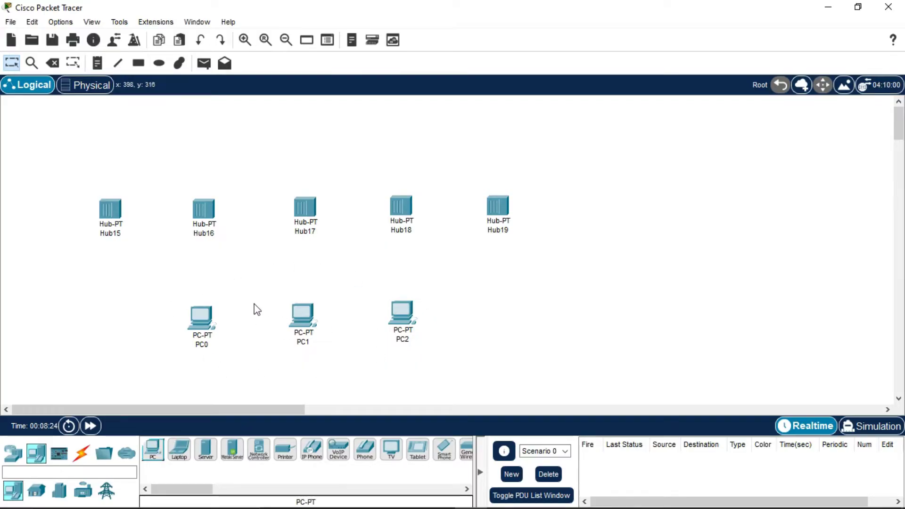
Open PC0's Desktop IP Configuration
left_click(202, 315)
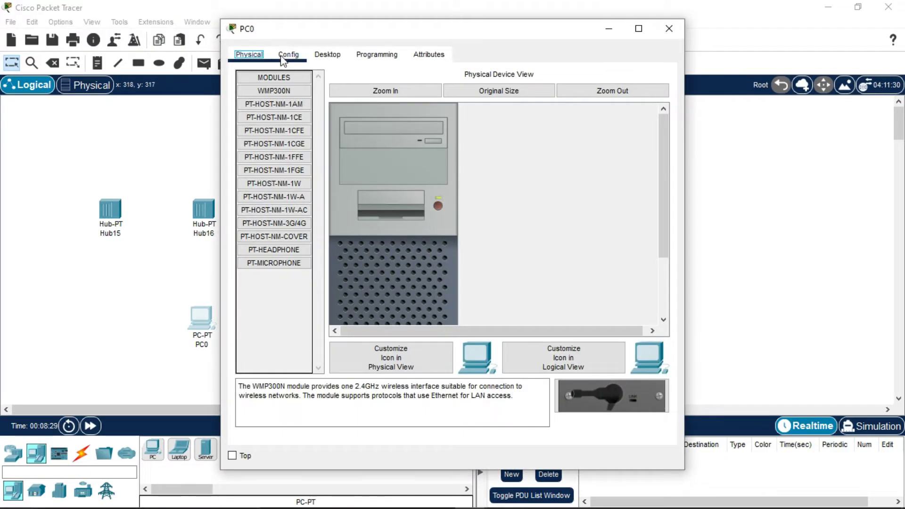
left_click(327, 54)
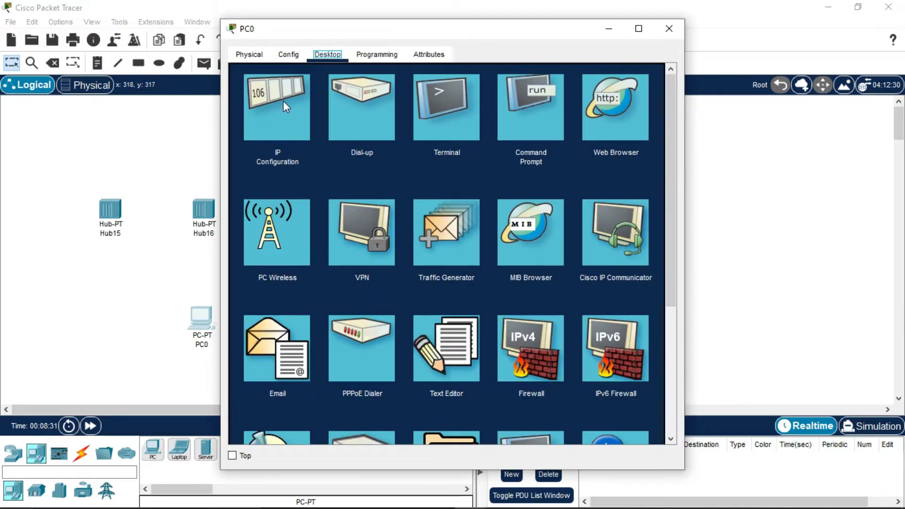
left_click(283, 101)
Enter IPv4 address 192.168.10.1 with subnet mask 255.255.255.0, then close the window
left_click(402, 147)
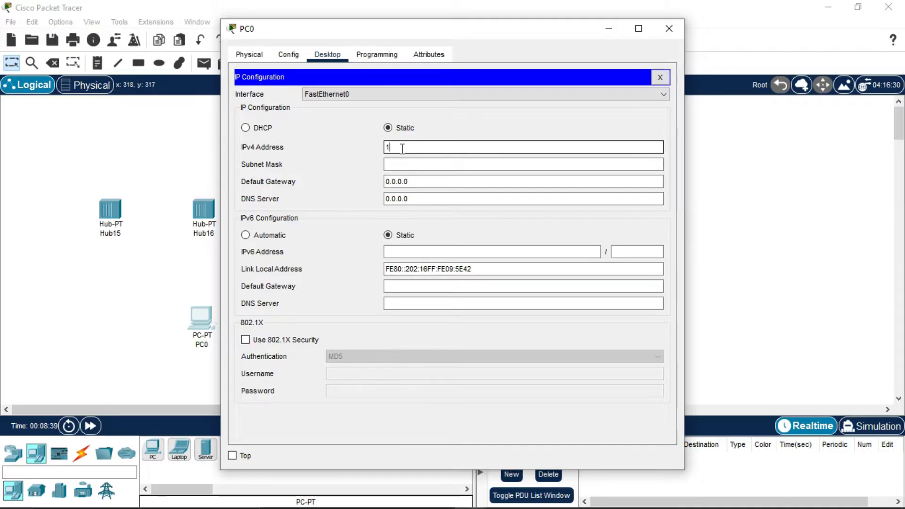
type("192.168.10.1")
left_click(409, 165)
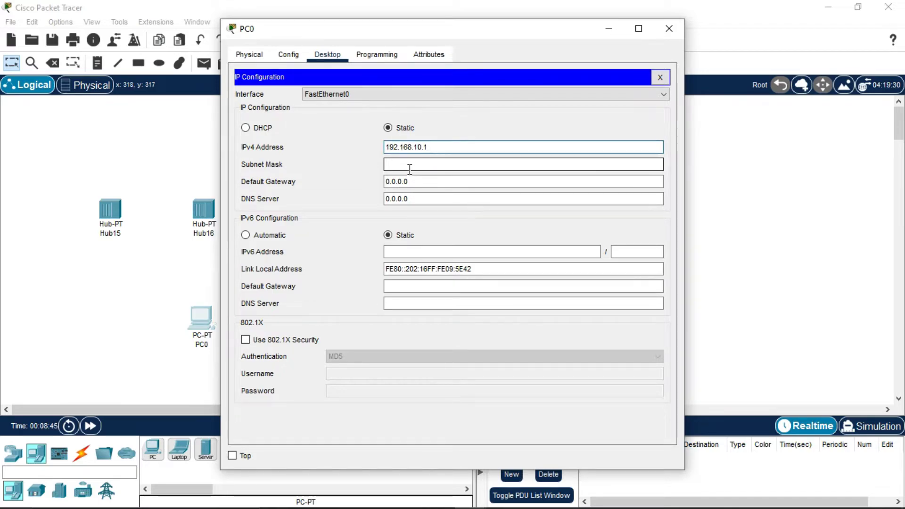
left_click(409, 165)
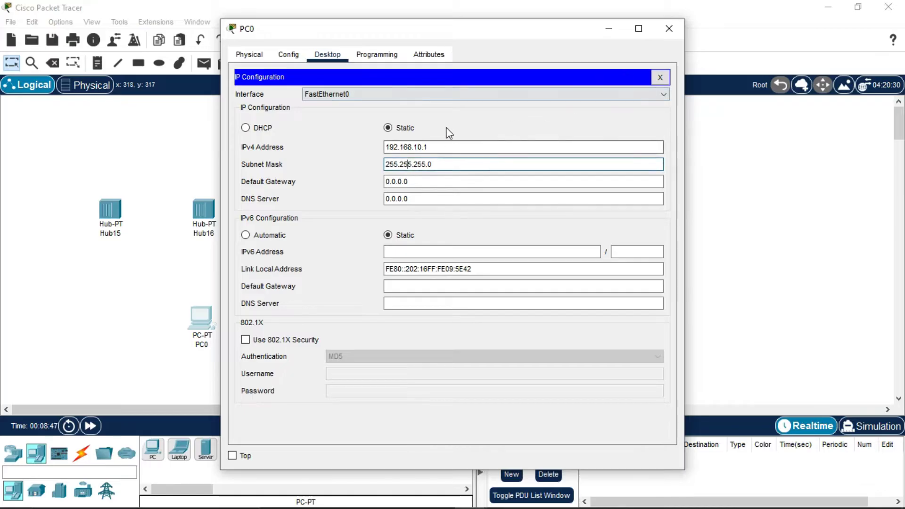
left_click_drag(435, 143, 377, 149)
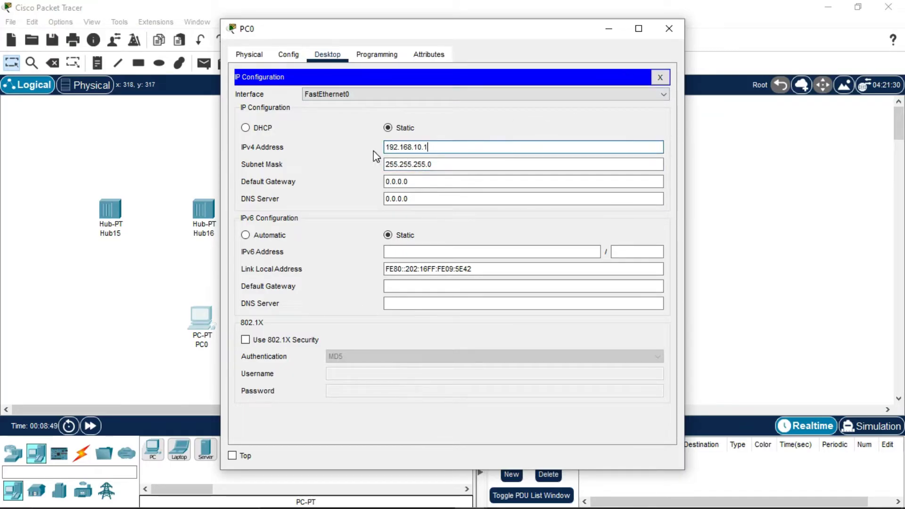
left_click_drag(438, 144, 383, 155)
left_click(438, 147)
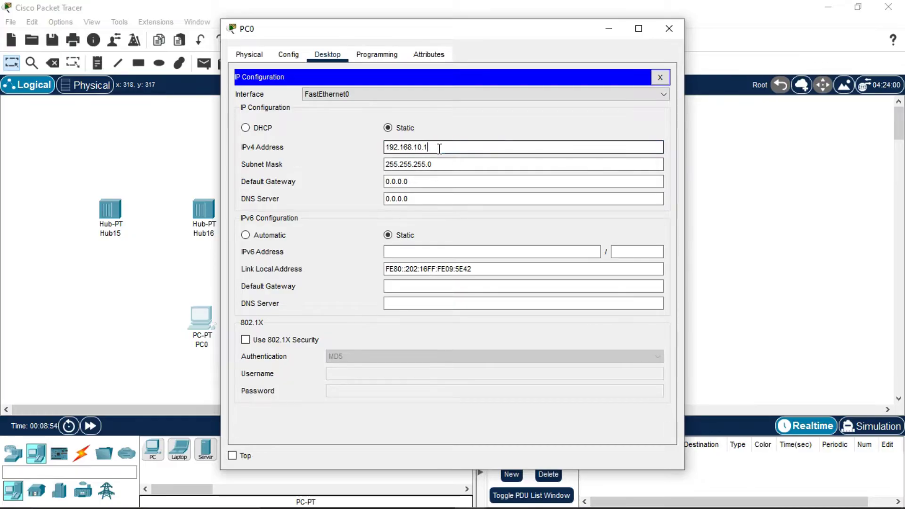
left_click(670, 29)
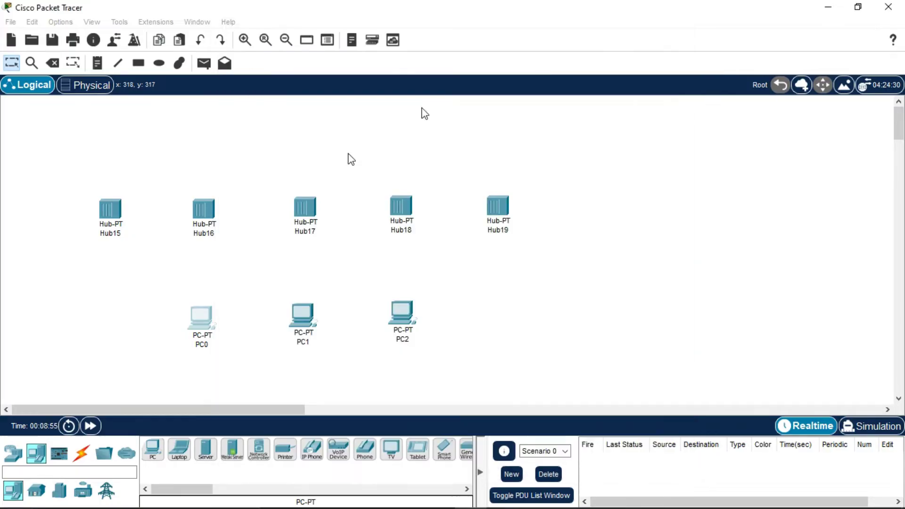
Set PC1's IP Configuration to 192.168.10.2 with mask 255.255.255.0 and close it
left_click(303, 311)
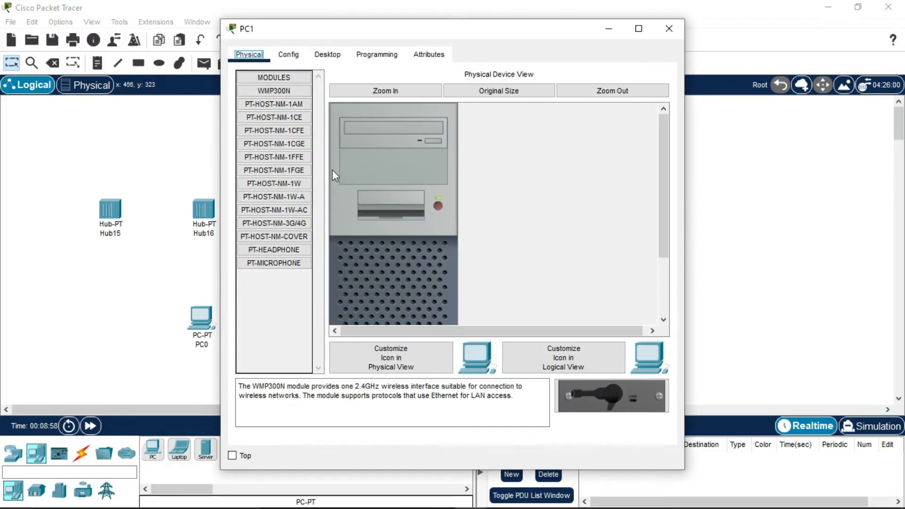
left_click(325, 59)
left_click(284, 95)
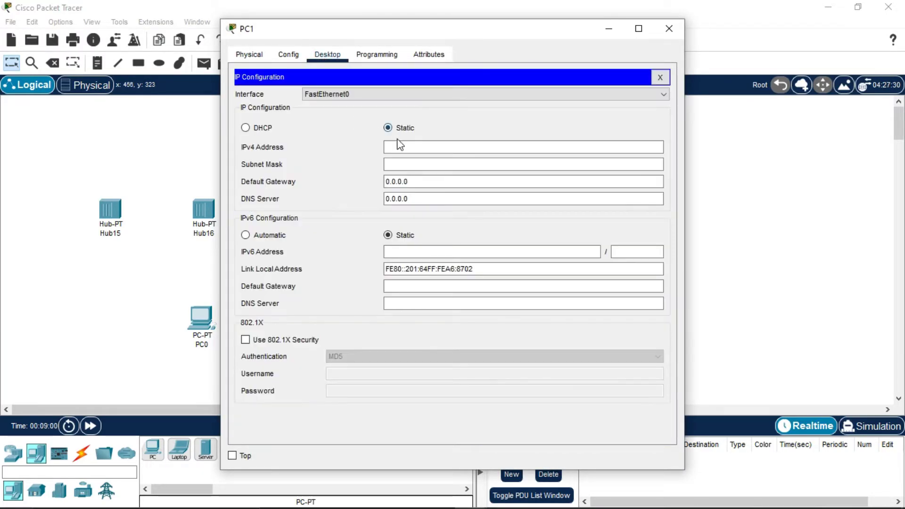
left_click(399, 147)
type("192.168.10.1")
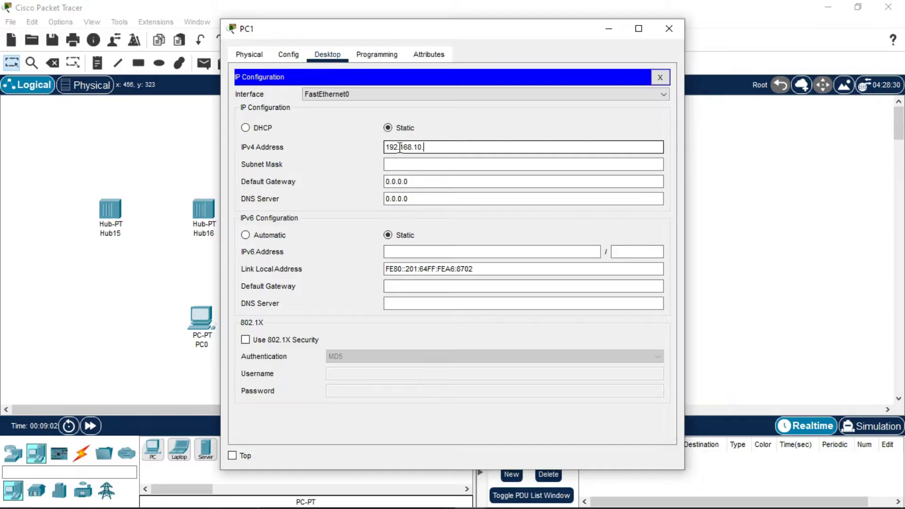
key("Tab")
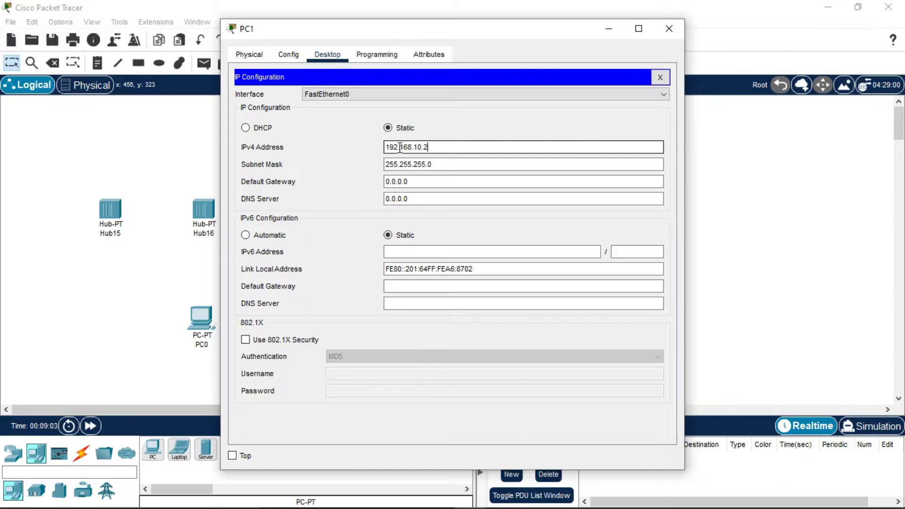
left_click(670, 27)
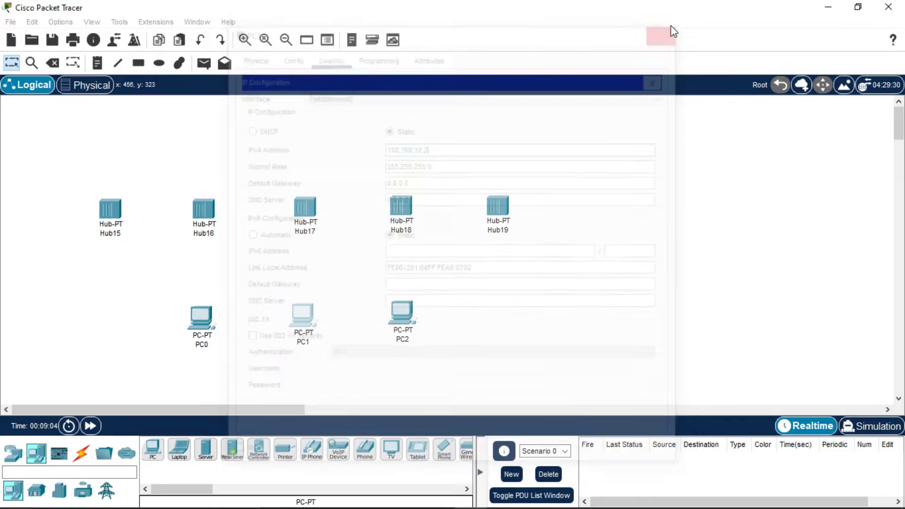
Set PC2's IP to 192.168.10.3 with mask 255.255.255.0, then show the Connections cable types
left_click(402, 311)
left_click(315, 54)
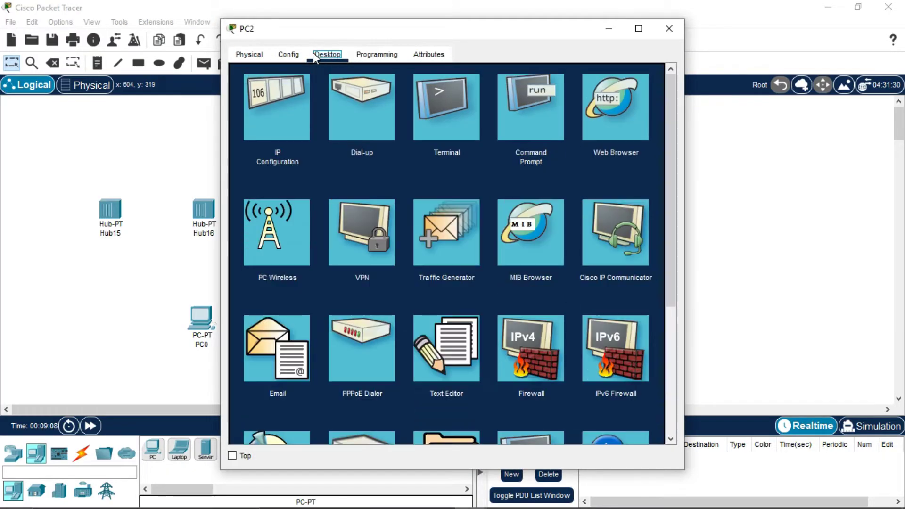
left_click(272, 109)
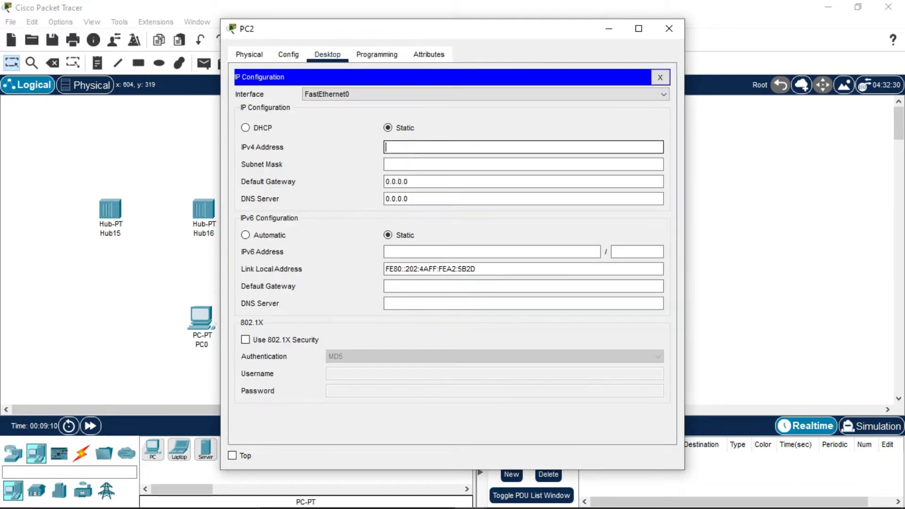
type("192.168.10.1")
key("Tab")
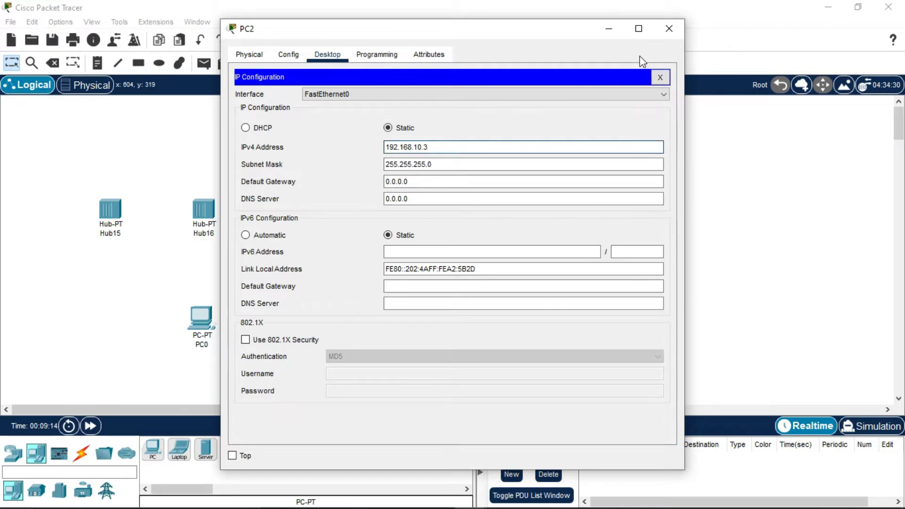
left_click(669, 31)
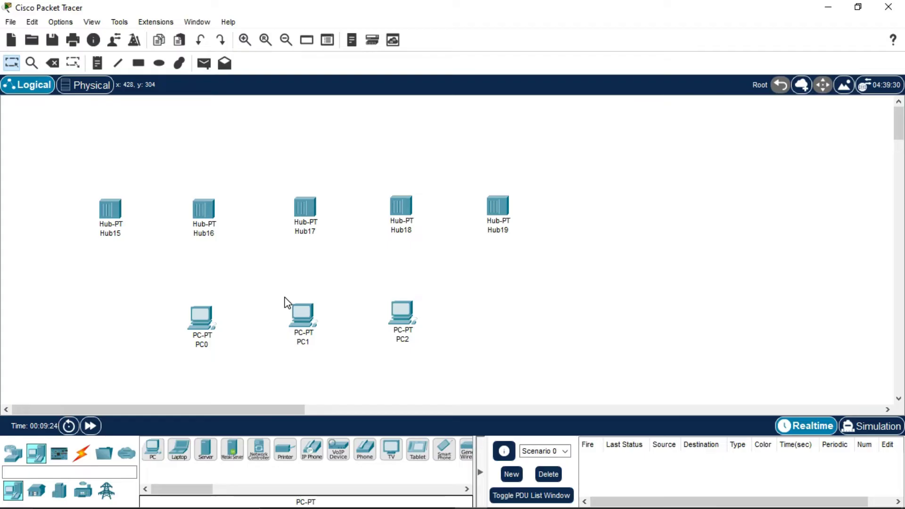
left_click(83, 455)
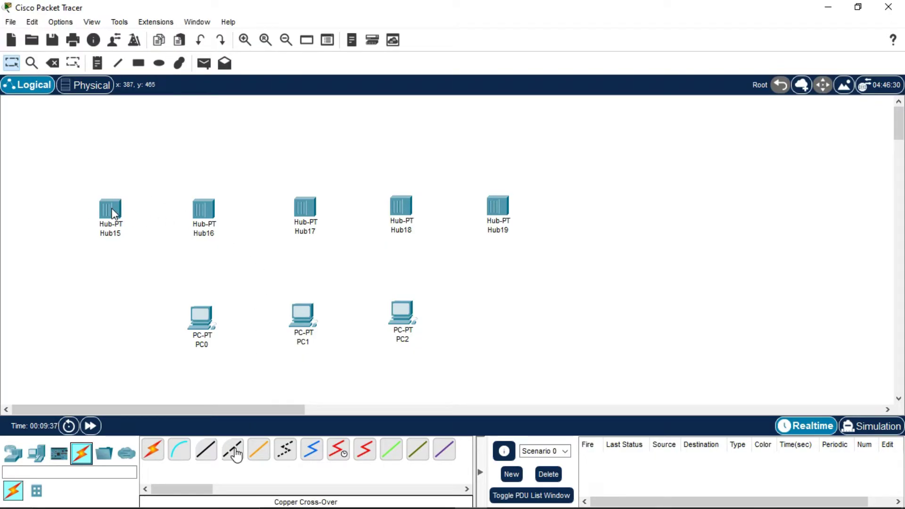
Connect Hub15 to Hub16 and Hub16 to Hub17 with copper cross-over cables on FastEthernet0
left_click(233, 451)
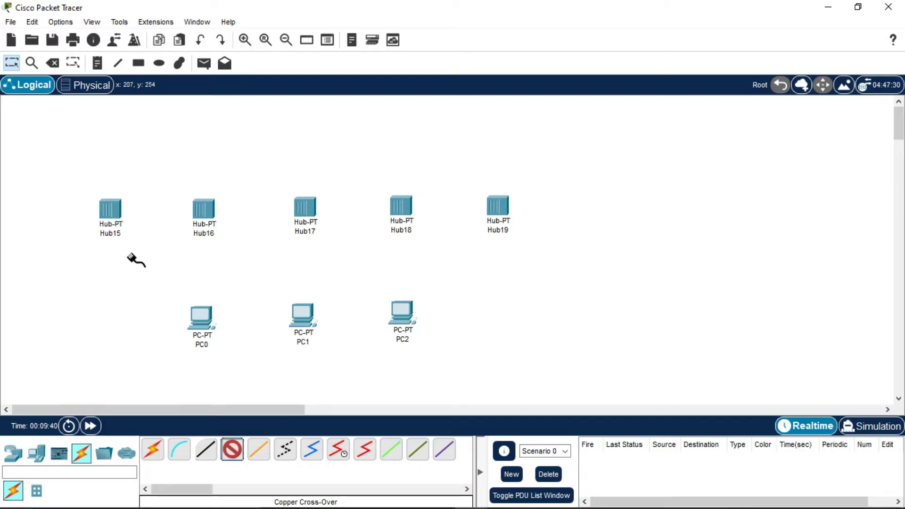
left_click(104, 206)
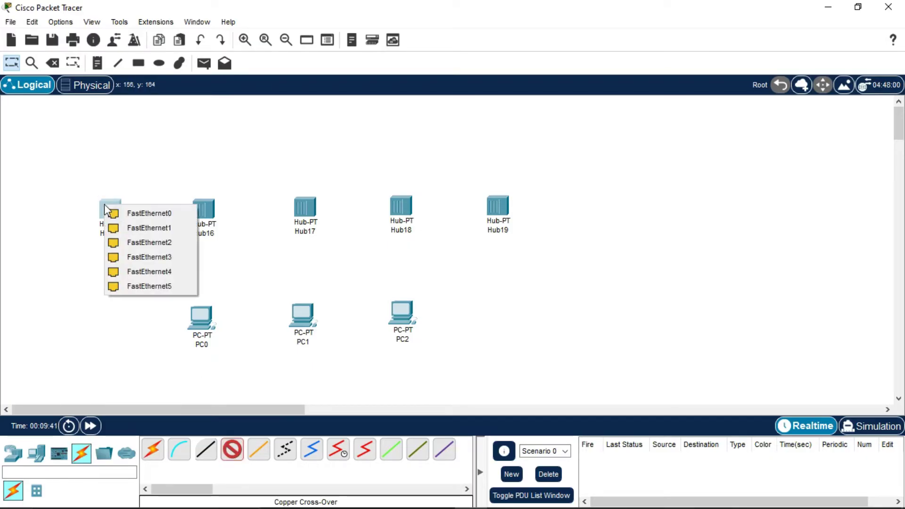
left_click(129, 213)
left_click(209, 211)
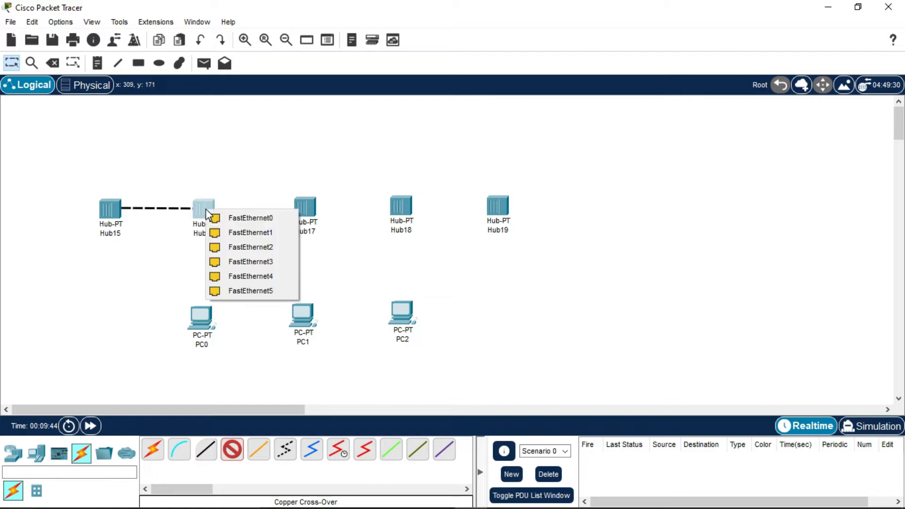
left_click(231, 218)
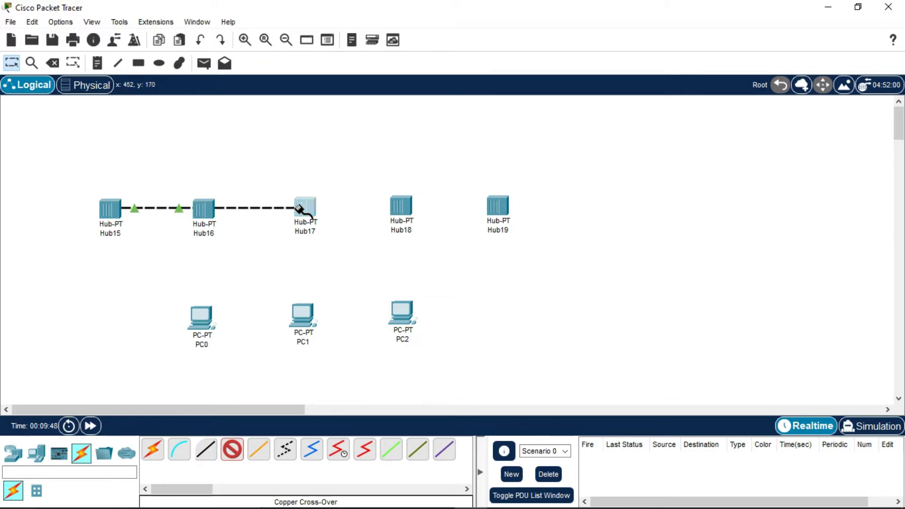
left_click(304, 210)
left_click(318, 213)
Extend the cross-over chain from Hub17 to Hub18 and from Hub18 to Hub19 on free ports
left_click(315, 212)
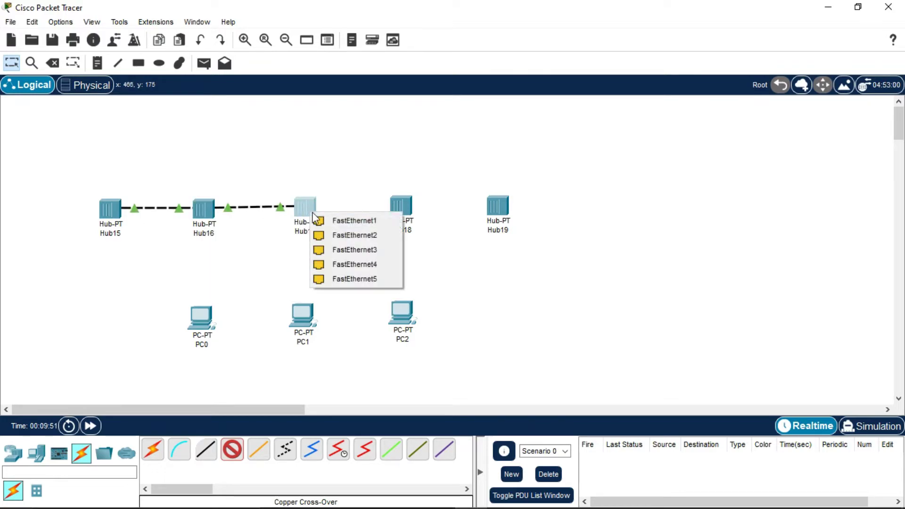
left_click(327, 222)
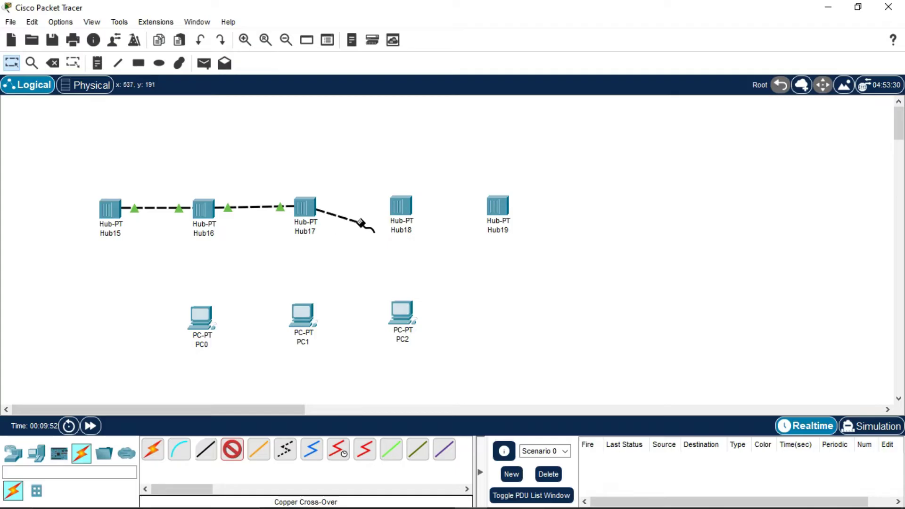
left_click(401, 208)
left_click(409, 211)
left_click(406, 211)
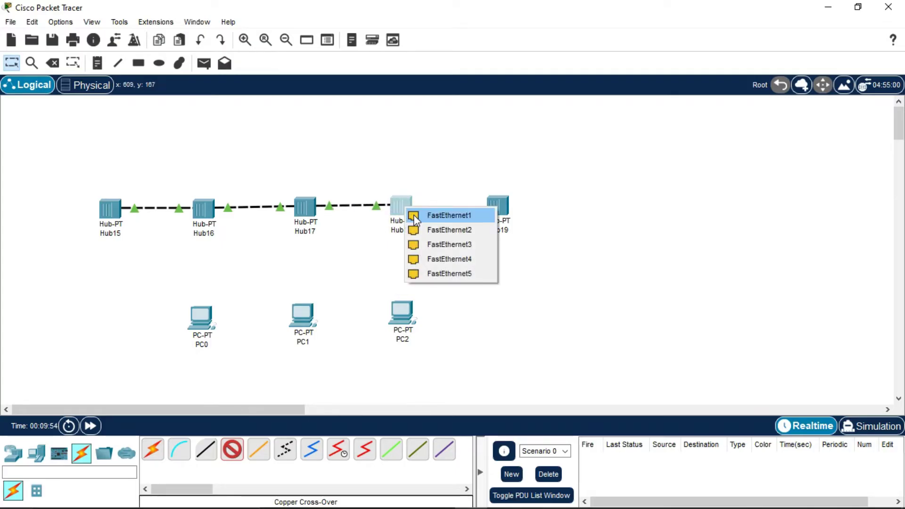
left_click(417, 226)
left_click(491, 203)
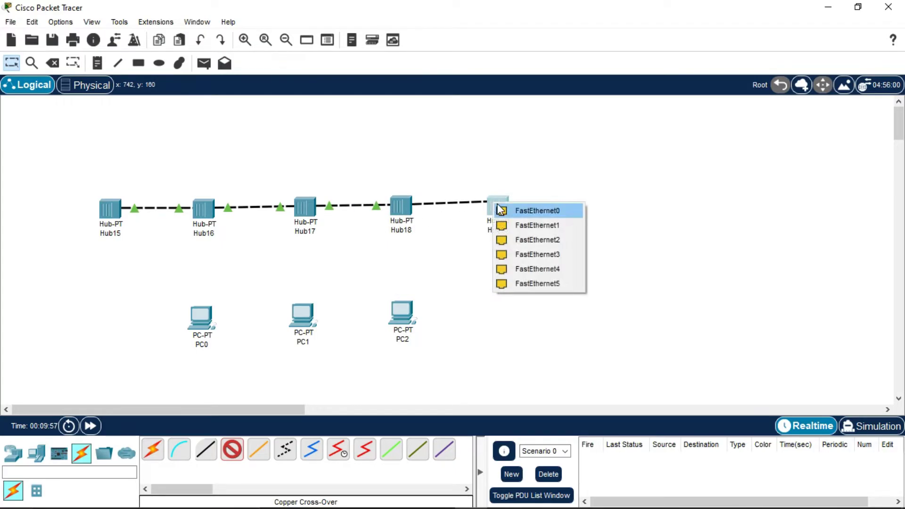
left_click(498, 208)
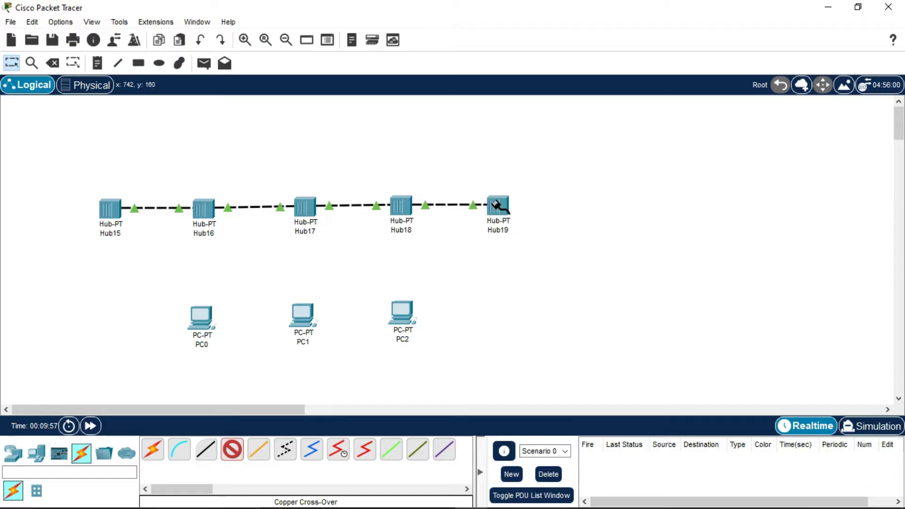
left_click(230, 452)
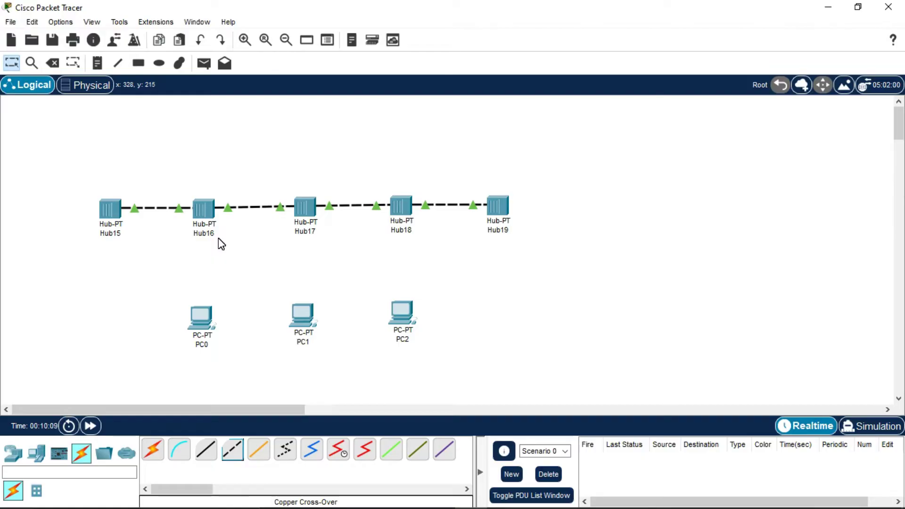
Cable PC0's FastEthernet0 to a FastEthernet port on Hub16 with copper straight-through
left_click(206, 451)
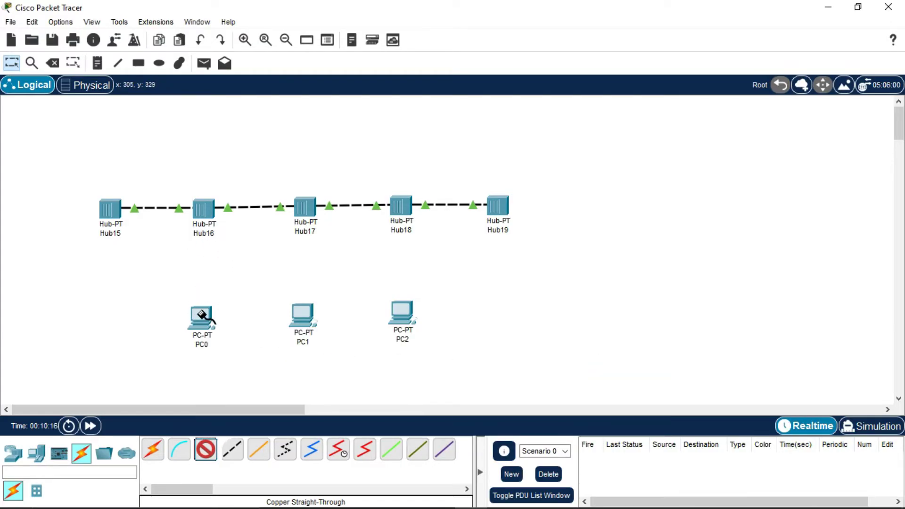
left_click(200, 319)
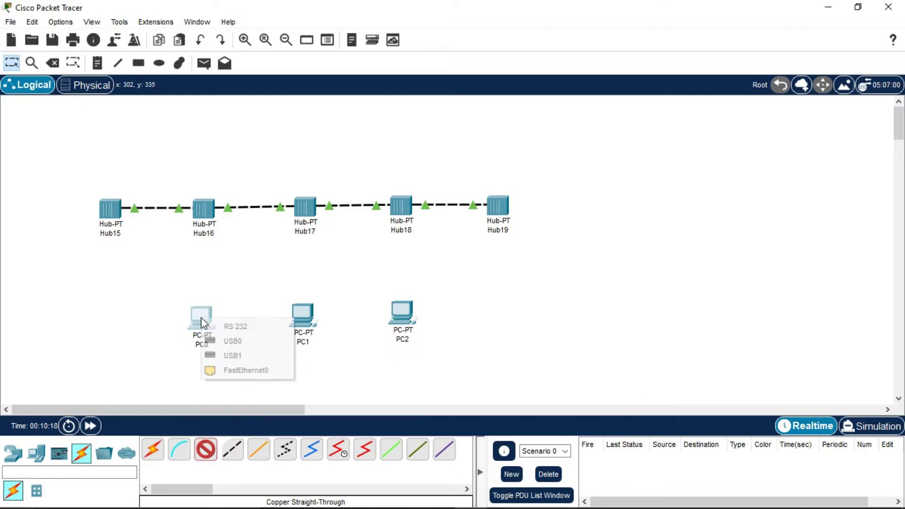
left_click(241, 359)
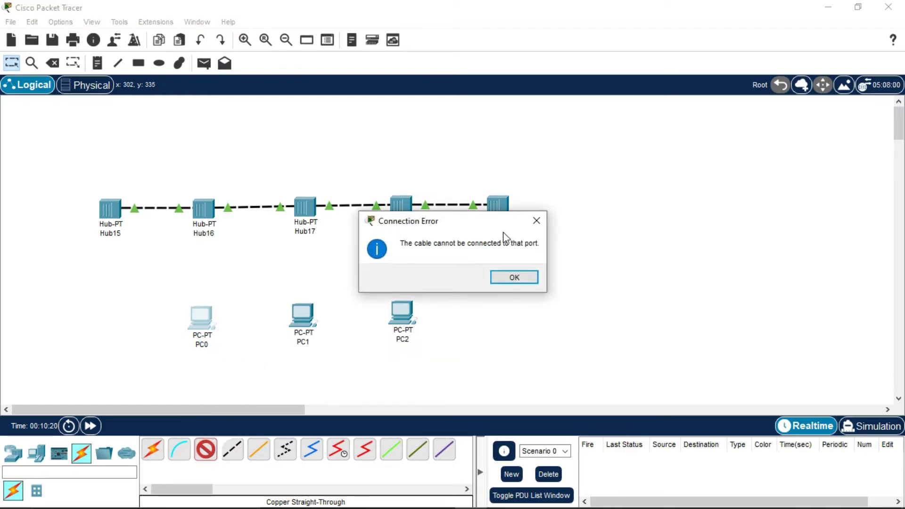
left_click(517, 278)
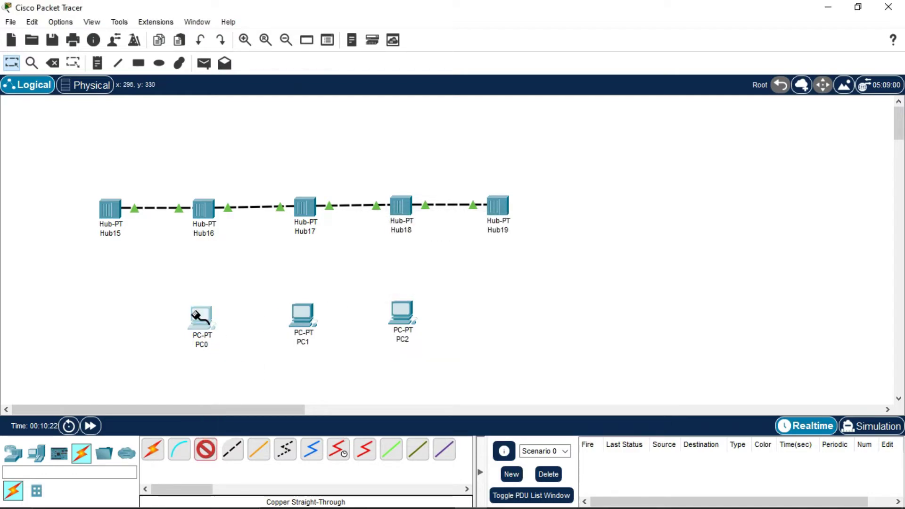
left_click(202, 317)
left_click(224, 367)
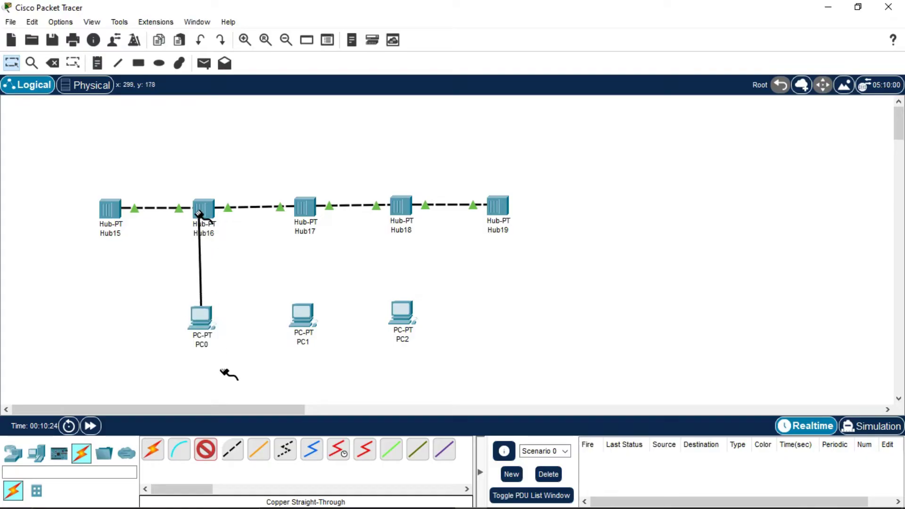
left_click(202, 215)
left_click(231, 225)
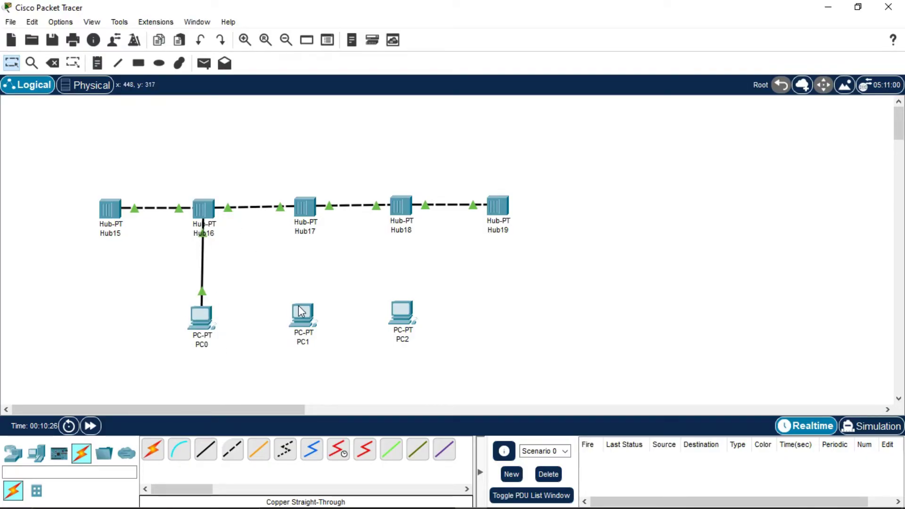
Cable PC1 to Hub17 and PC2 to Hub18 with straight-through cables, then enter Simulation mode
left_click(205, 449)
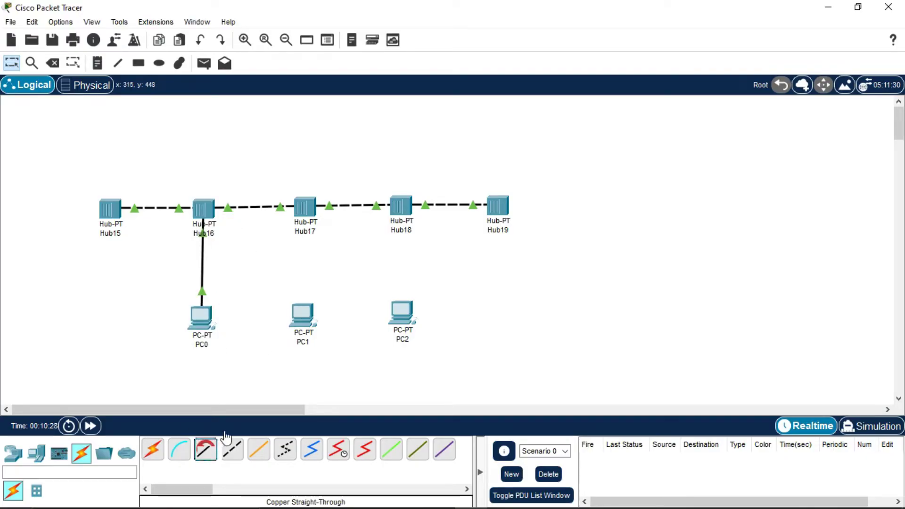
left_click(297, 323)
left_click(336, 375)
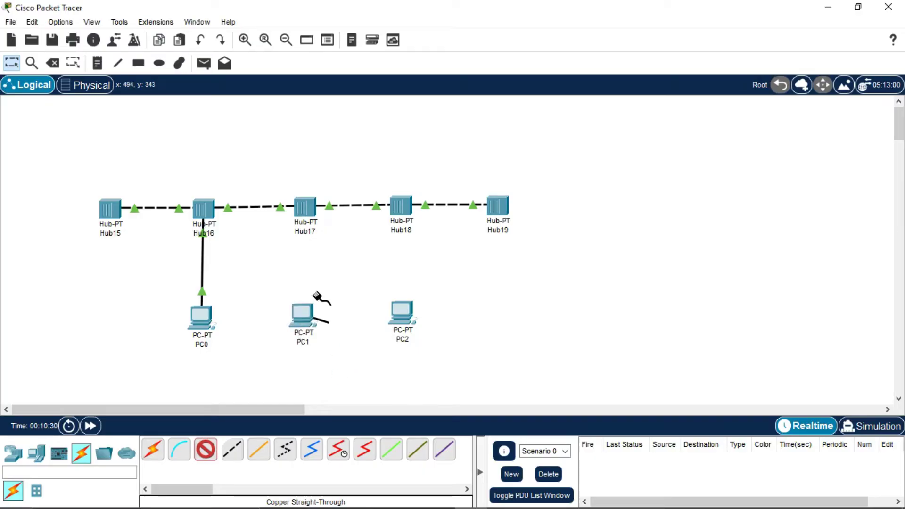
left_click(304, 212)
left_click(330, 216)
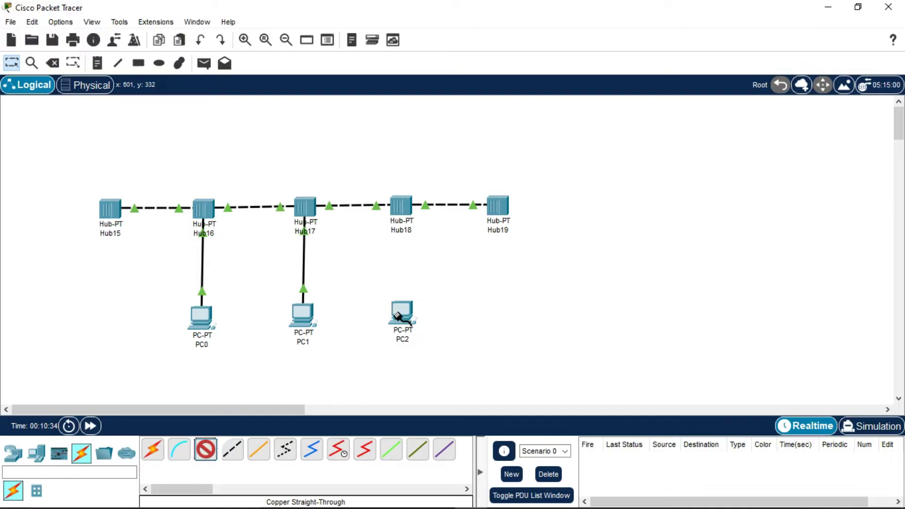
left_click(401, 315)
left_click(443, 368)
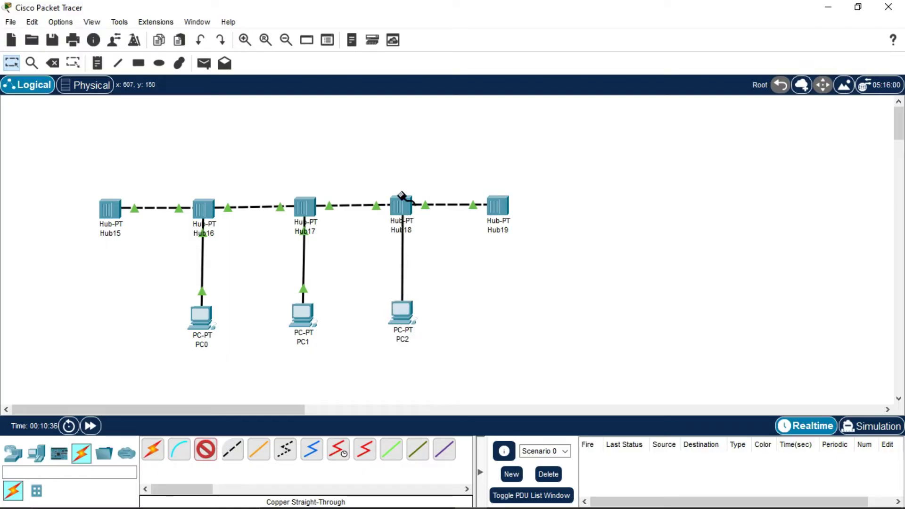
left_click(406, 205)
left_click(422, 215)
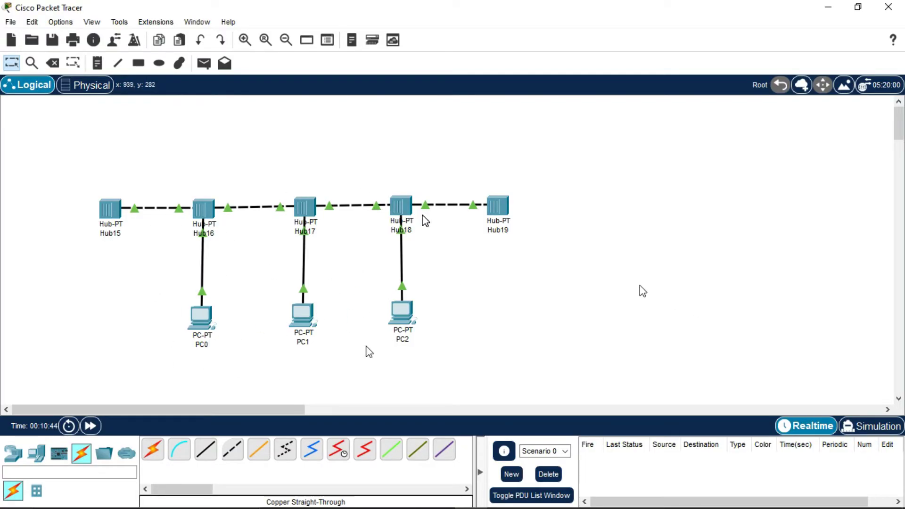
left_click(865, 421)
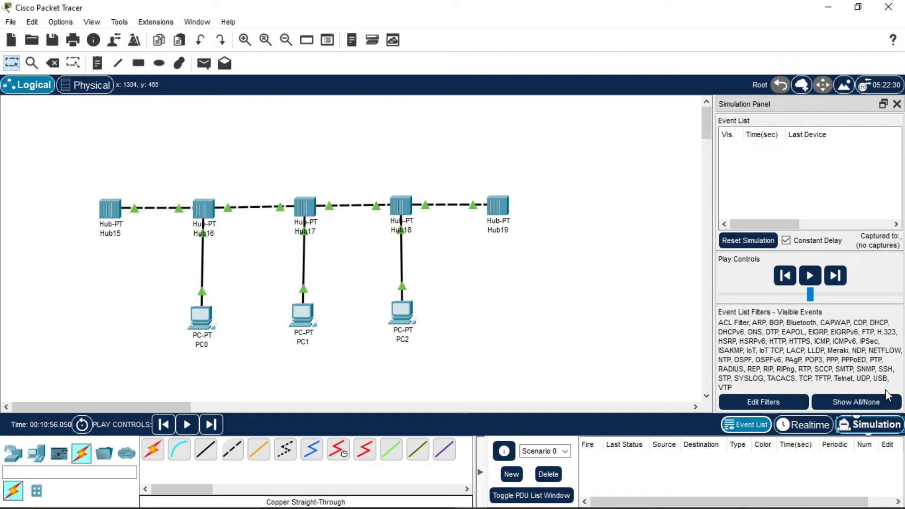
Clear all event types, then enable only ICMP in the simulation event filters
left_click(841, 403)
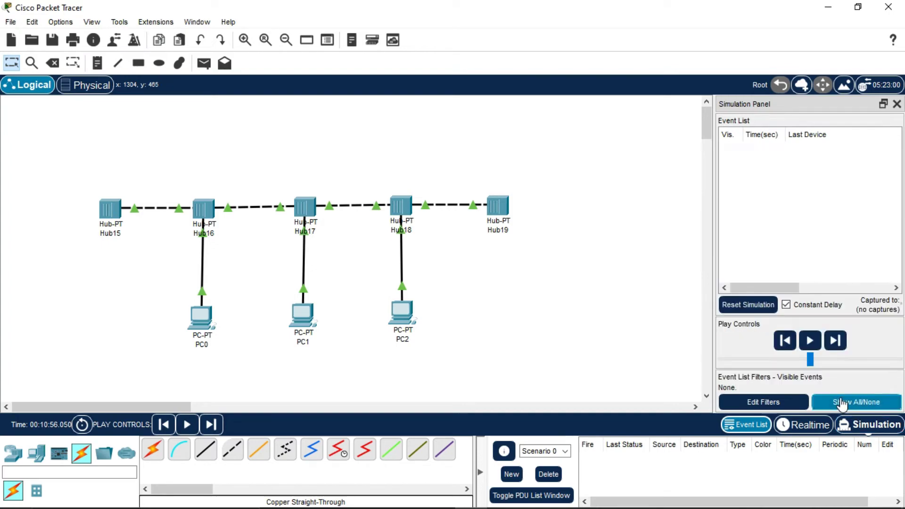
left_click(760, 403)
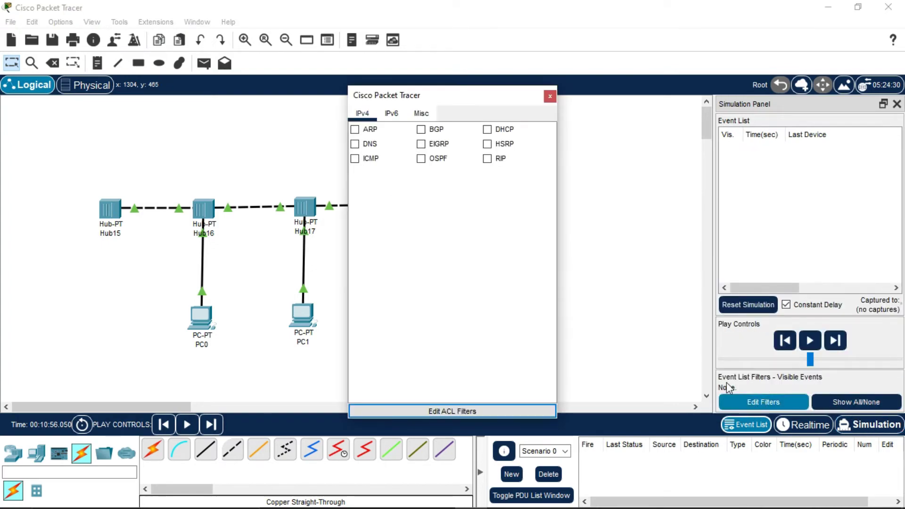
left_click(354, 159)
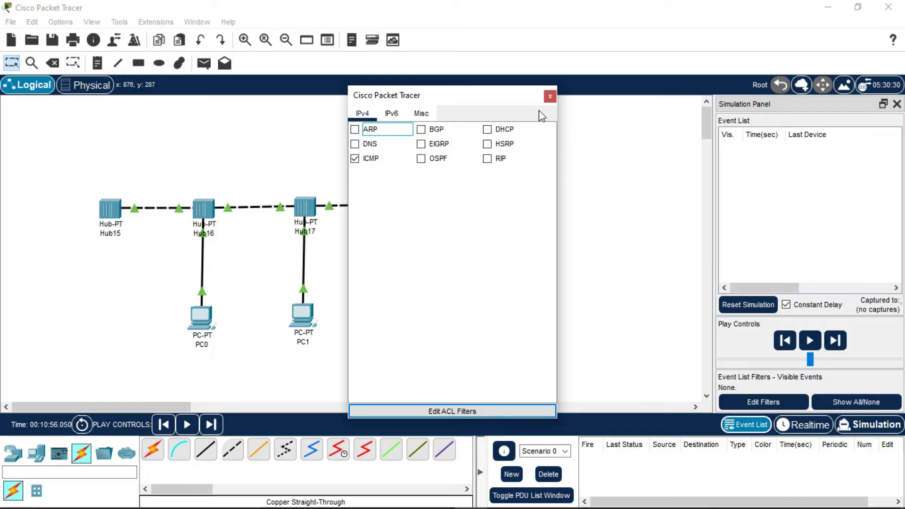
left_click(550, 97)
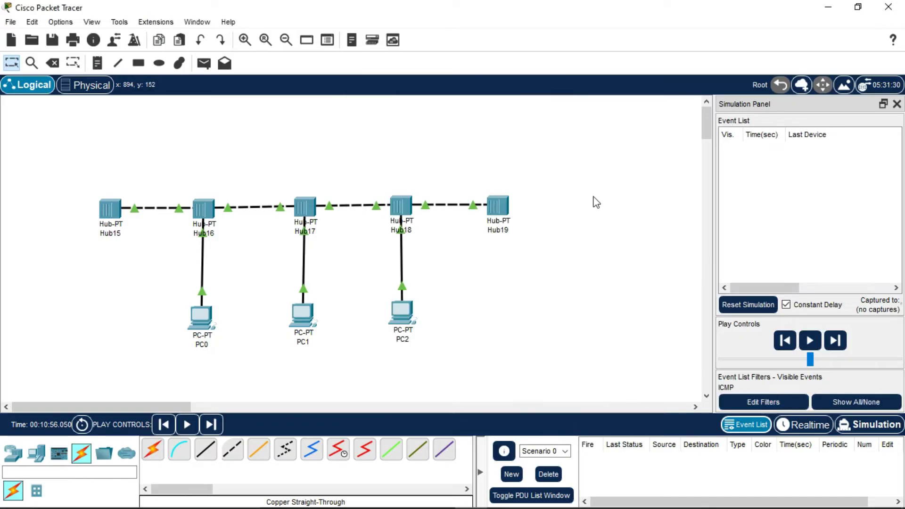
Add a simple ICMP PDU from PC0 to PC2 and play the simulation
left_click(207, 66)
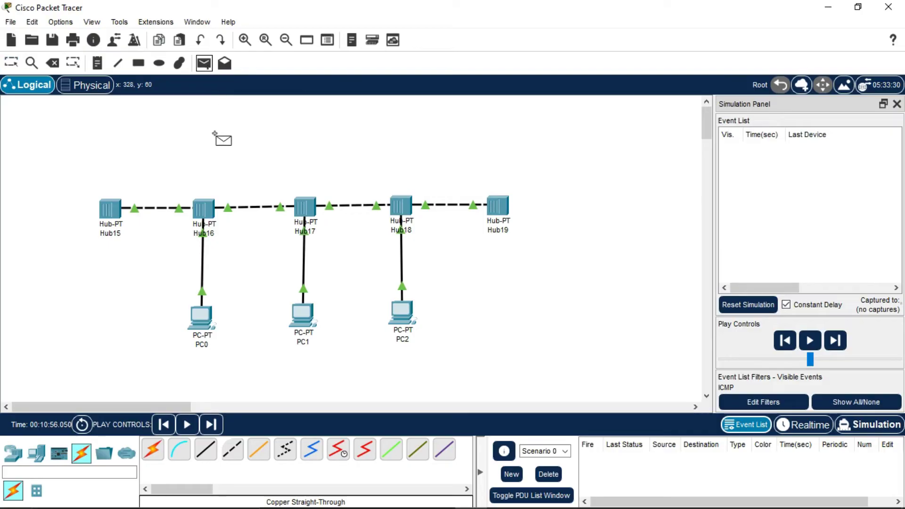
left_click(196, 309)
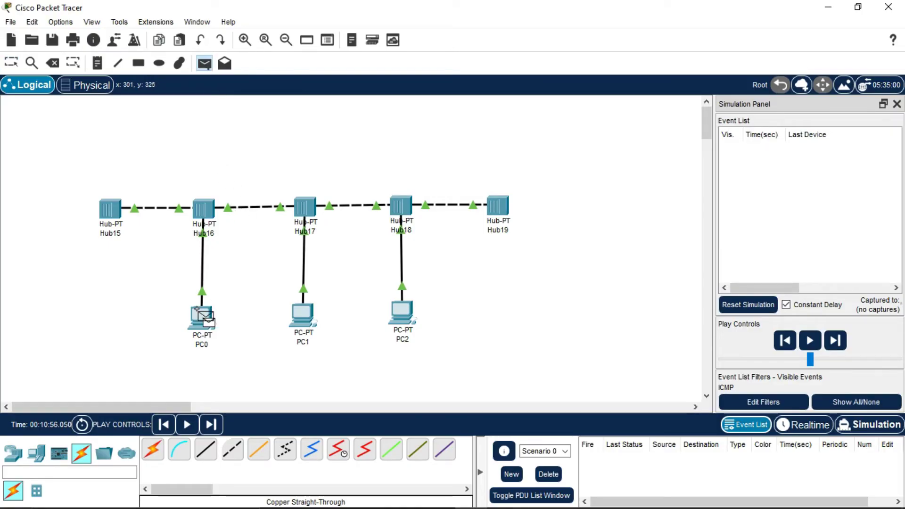
left_click(387, 312)
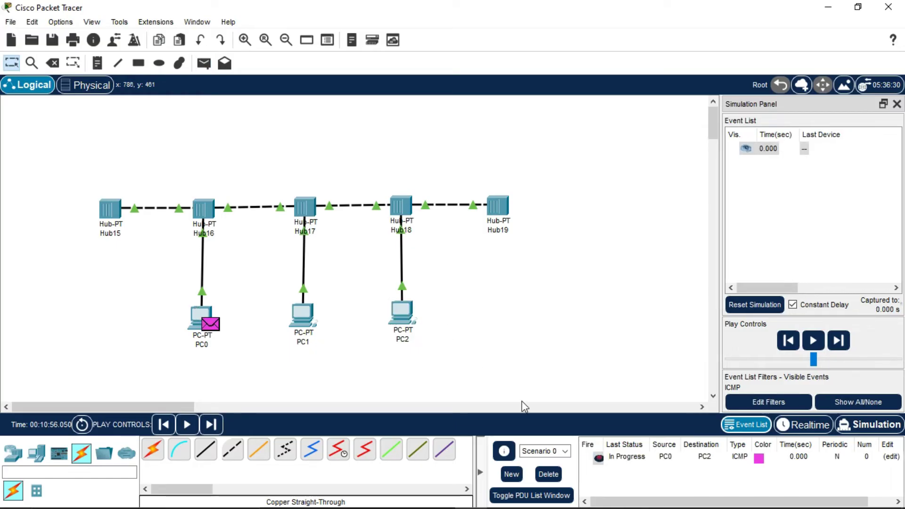
left_click(186, 424)
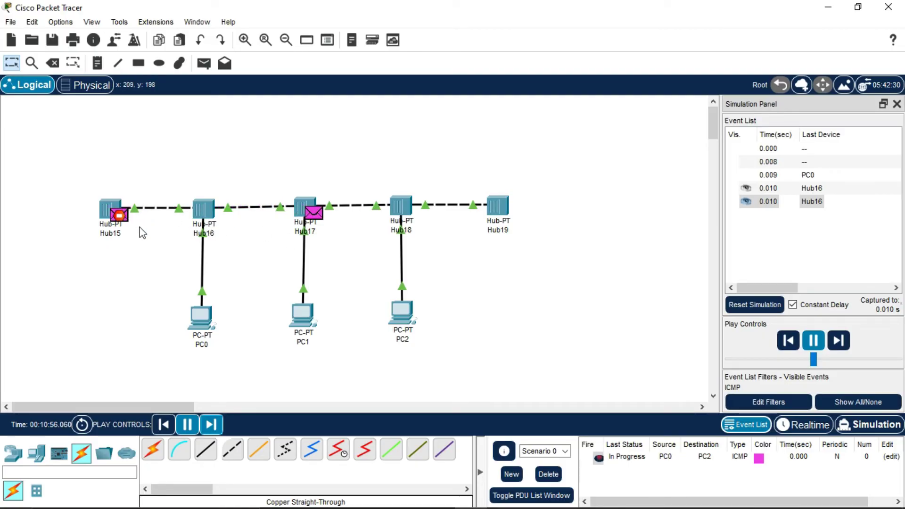
Let the PC0-to-PC2 ICMP ping reach Successful, then pause the simulation
mouse_move(88, 177)
left_mouse_down()
mouse_move(145, 239)
mouse_move(103, 184)
left_mouse_up()
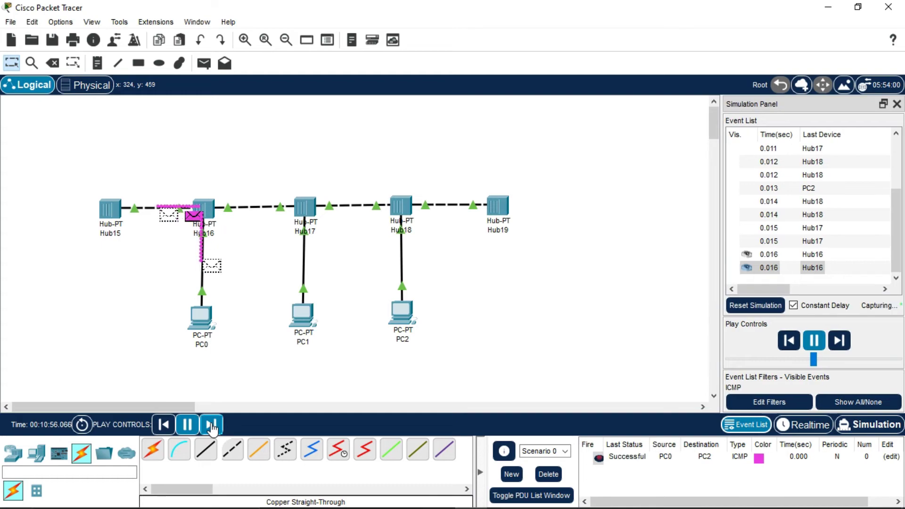
left_click(187, 425)
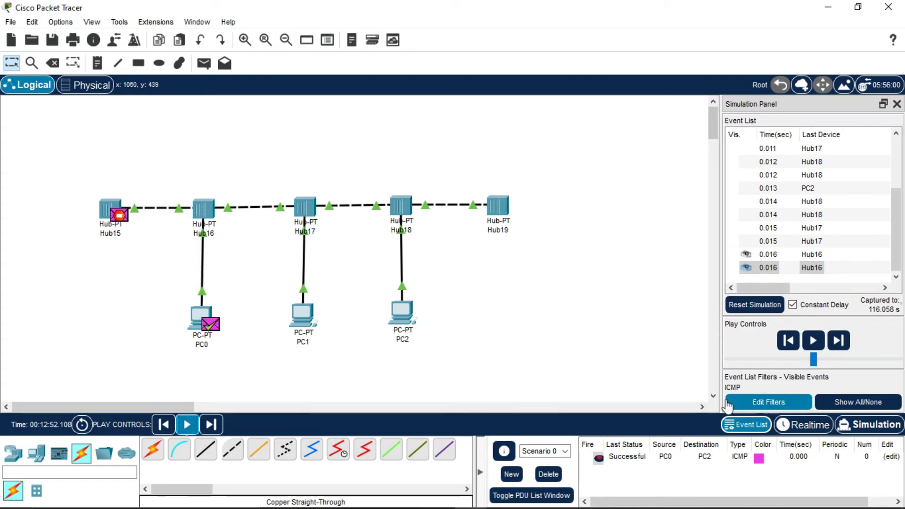